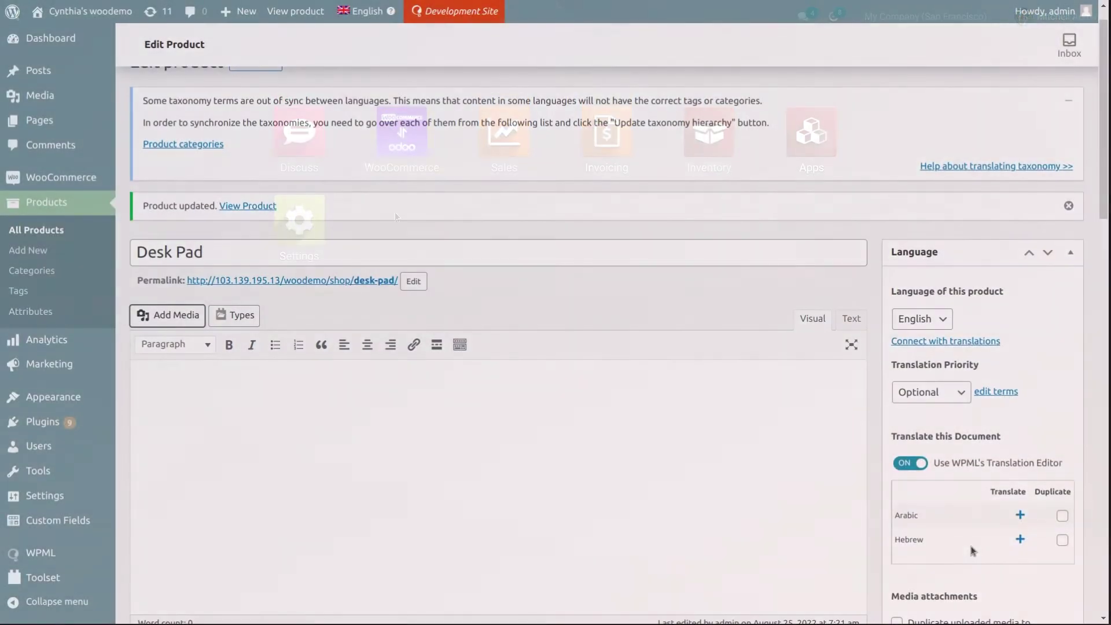
- Go to the WooCommerce connector's Configuration > Settings page
scroll(973, 549, down, 9)
scroll(973, 550, down, 7)
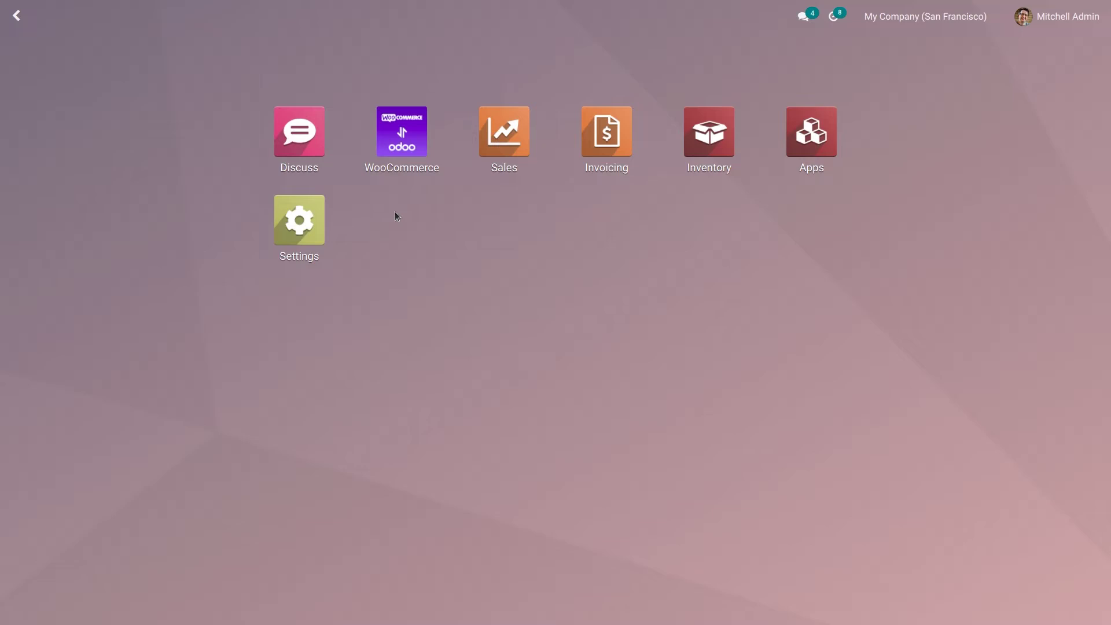
click(411, 168)
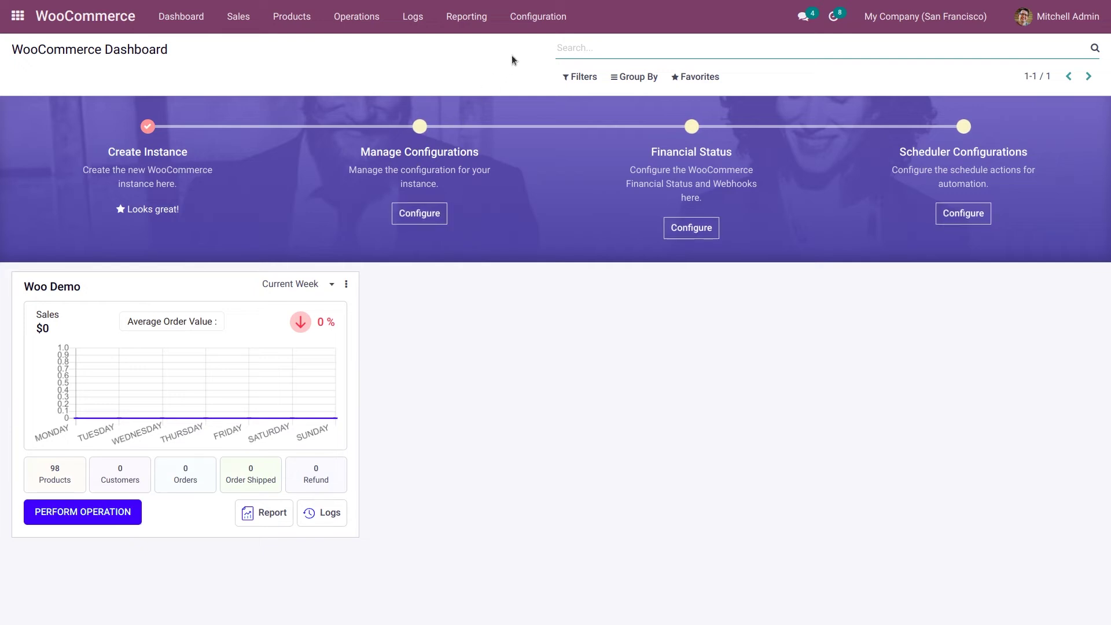
click(544, 16)
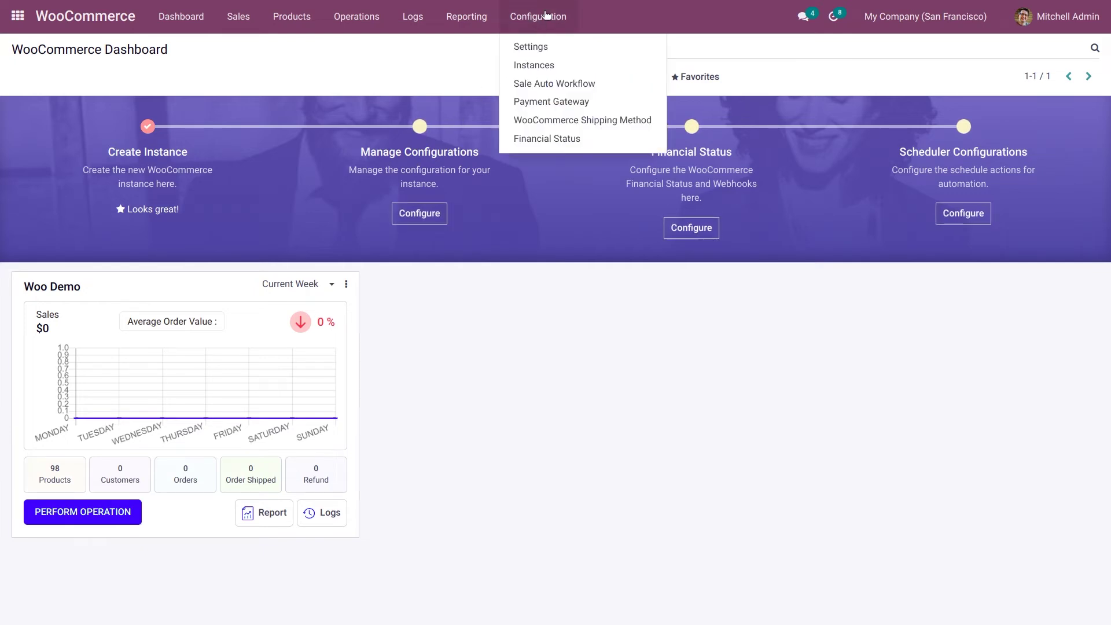
click(532, 47)
- Select the Woo Demo instance and keep Woo Woo Demo Pricelist (USD) as its pricelist
click(263, 350)
click(247, 380)
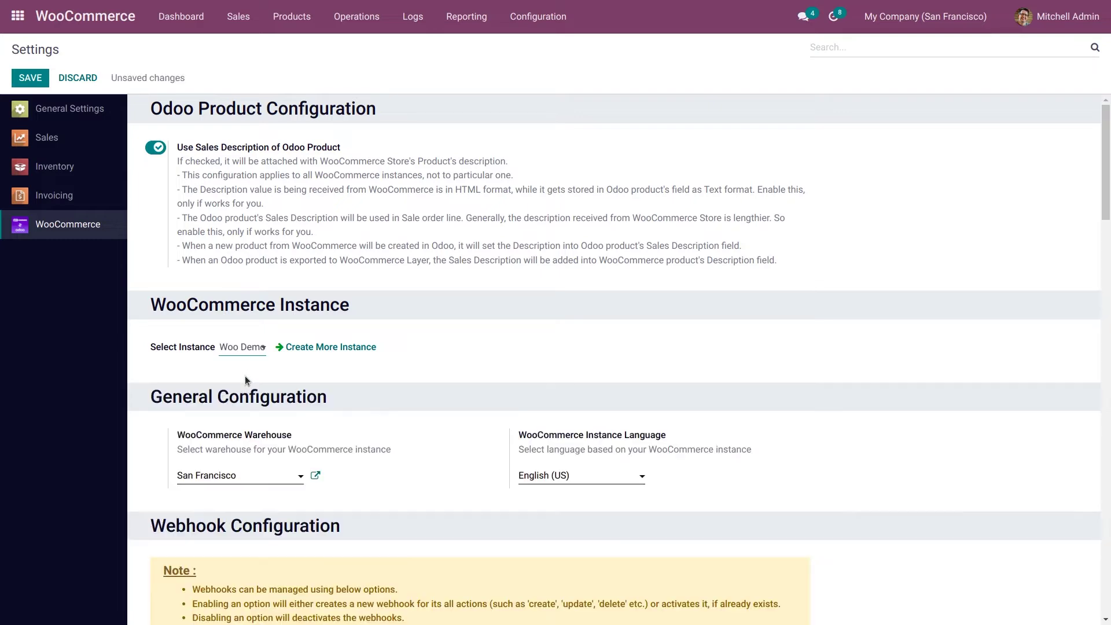
drag(1104, 195, 1102, 430)
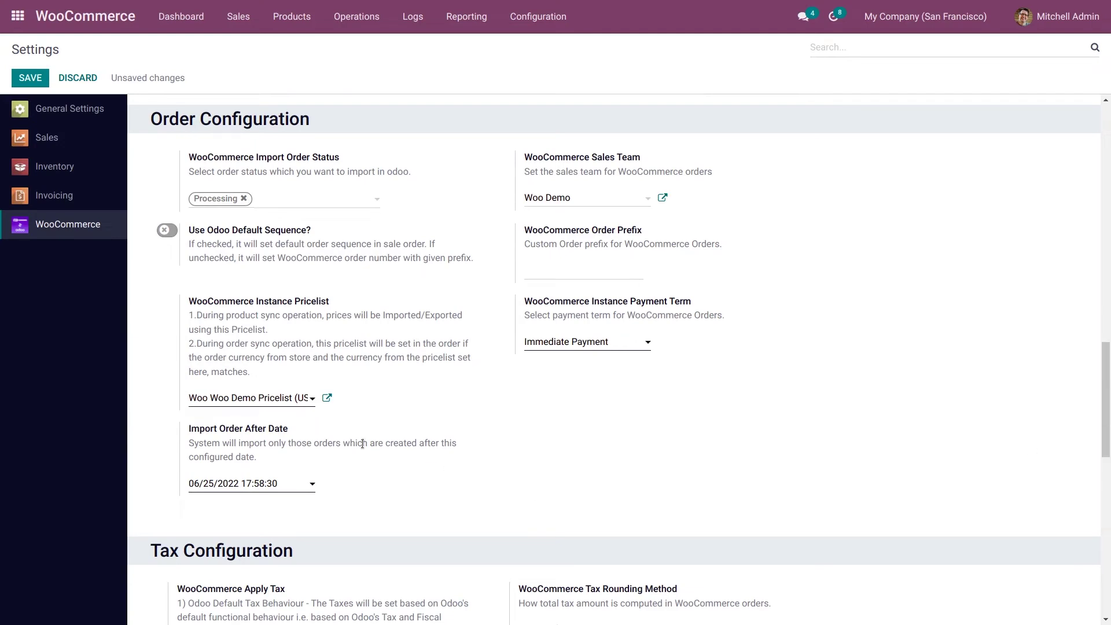
click(302, 398)
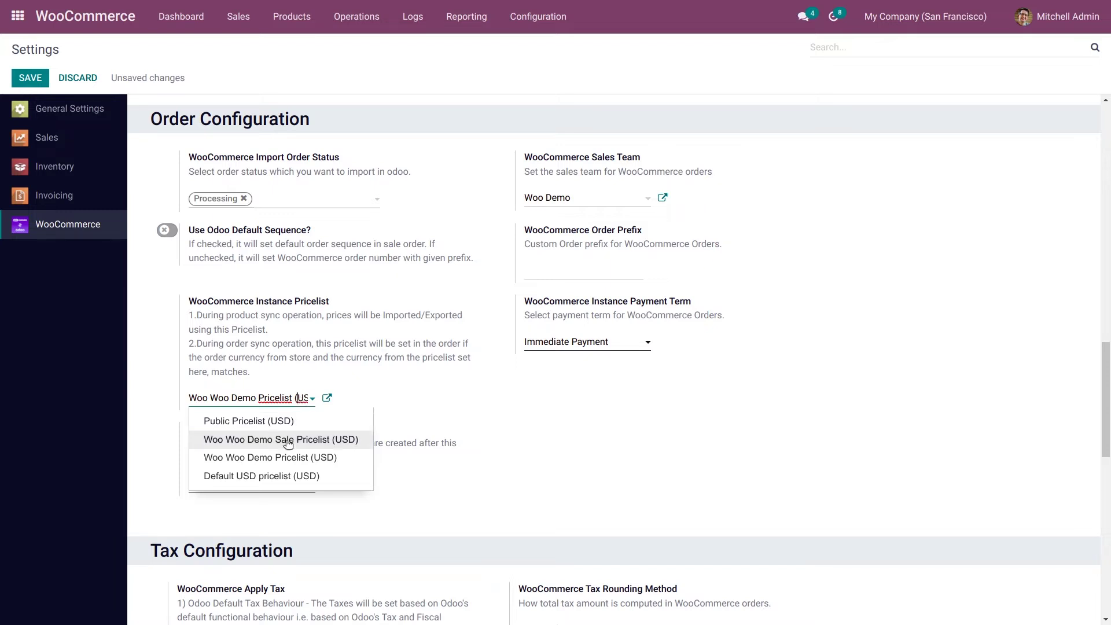
click(279, 458)
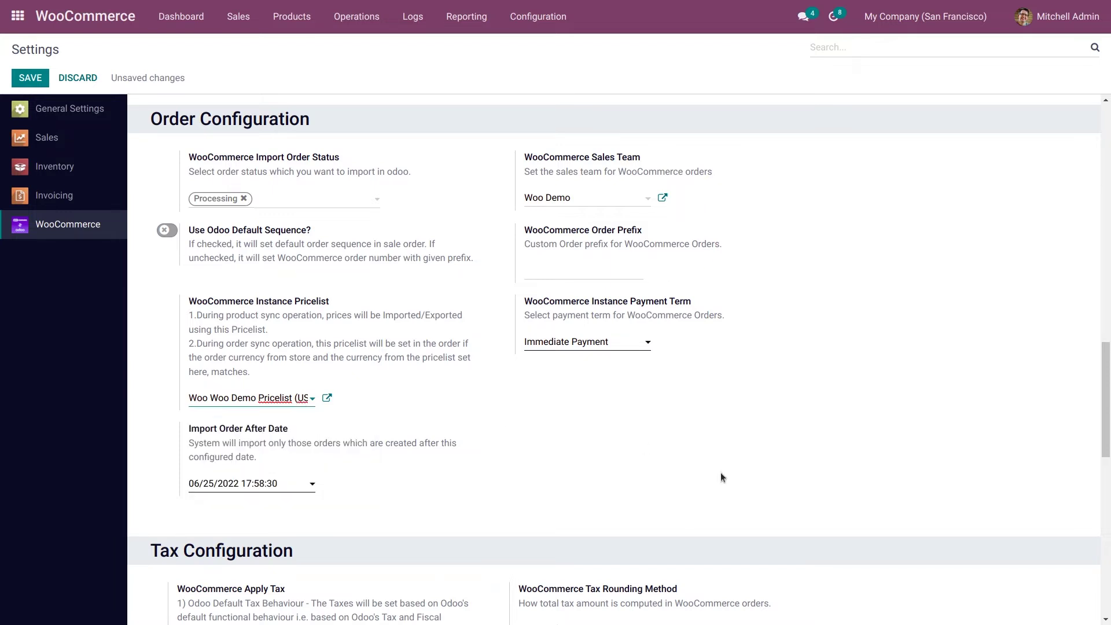
- Set Woo Woo Demo Sale Pricelist (USD) as the Extra Pricelist, then return to the home menu
drag(1106, 402, 1109, 295)
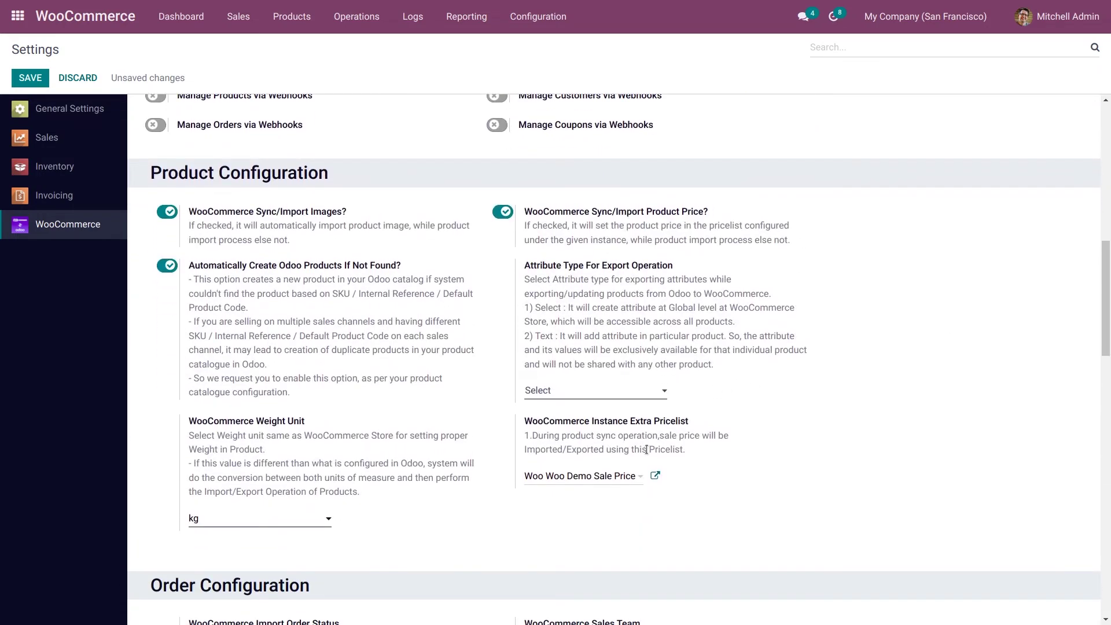
click(609, 478)
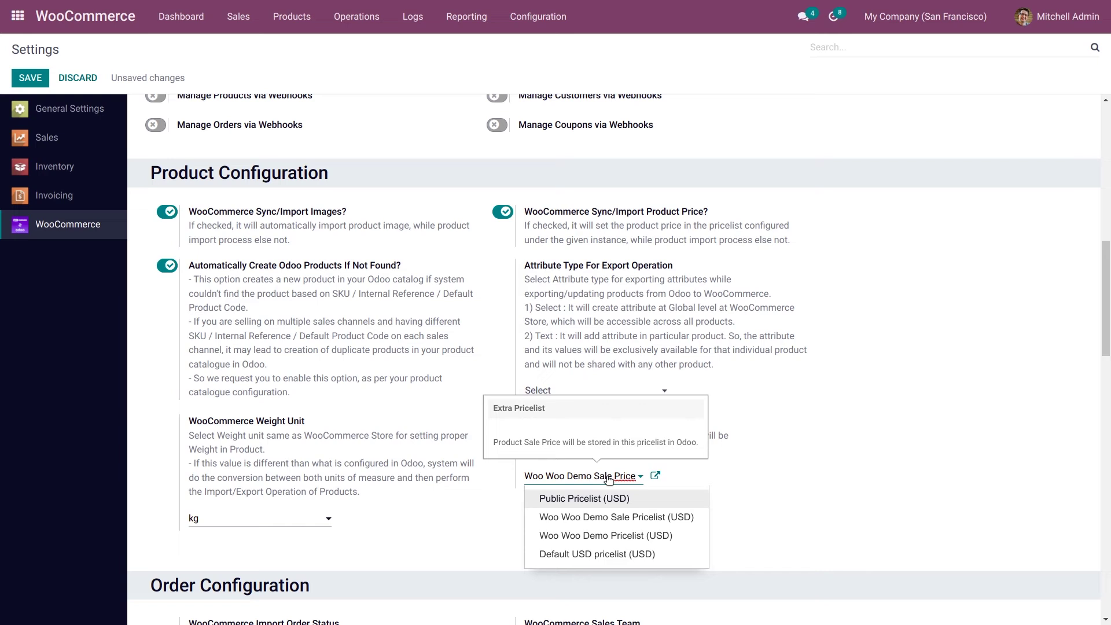
click(611, 518)
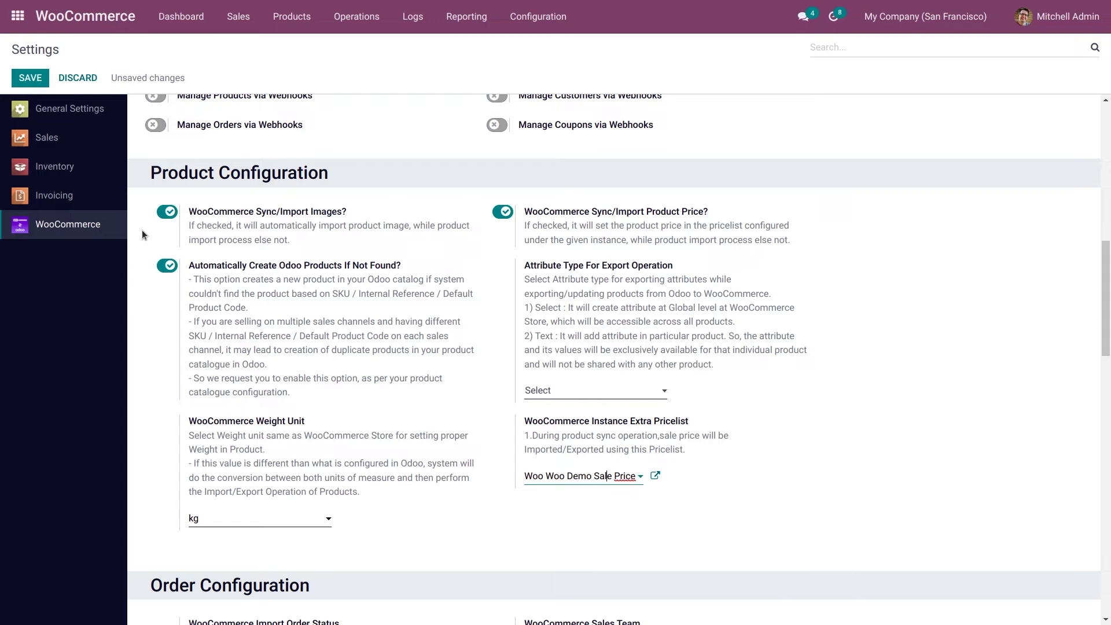
key(alt+h)
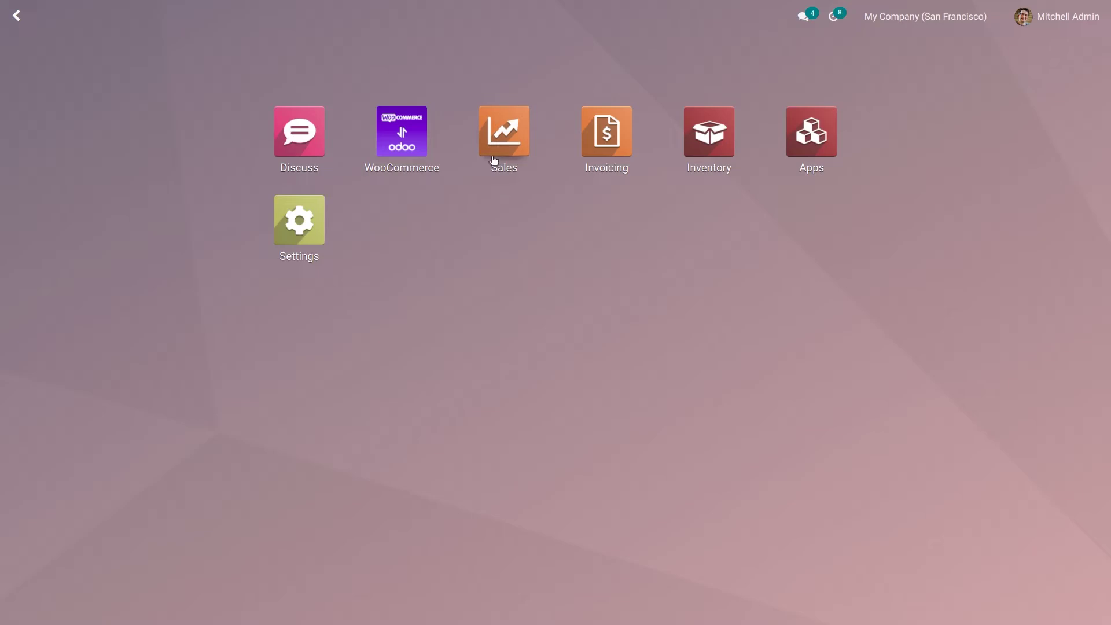
- In Sales pricelists, change the [shoe] Shoe price in Woo Woo Demo Pricelist to 100 and save
click(509, 154)
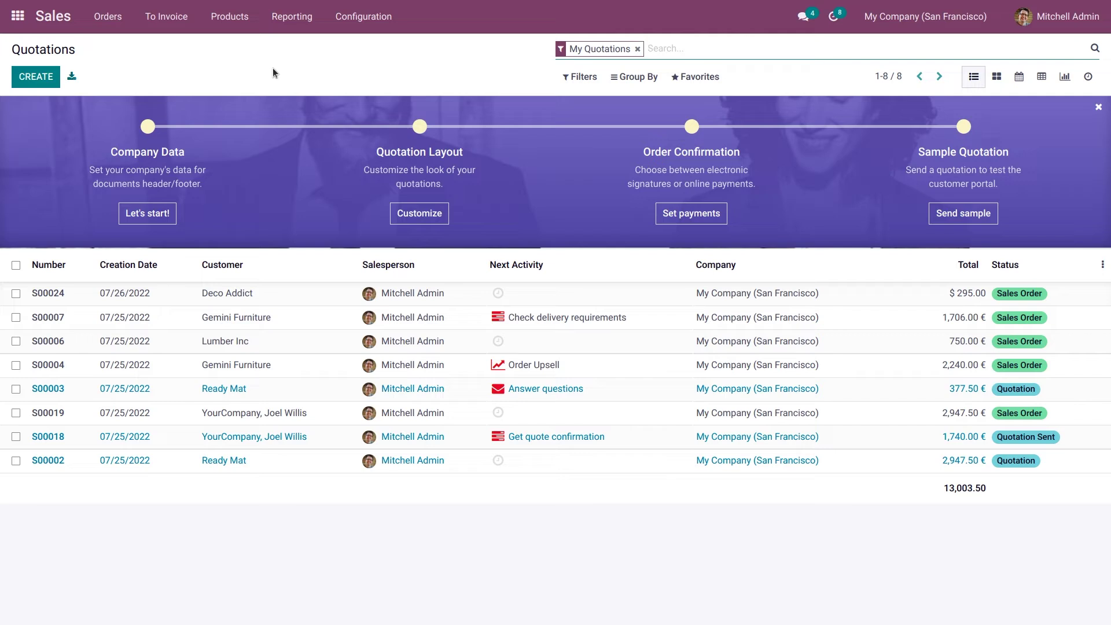
click(229, 16)
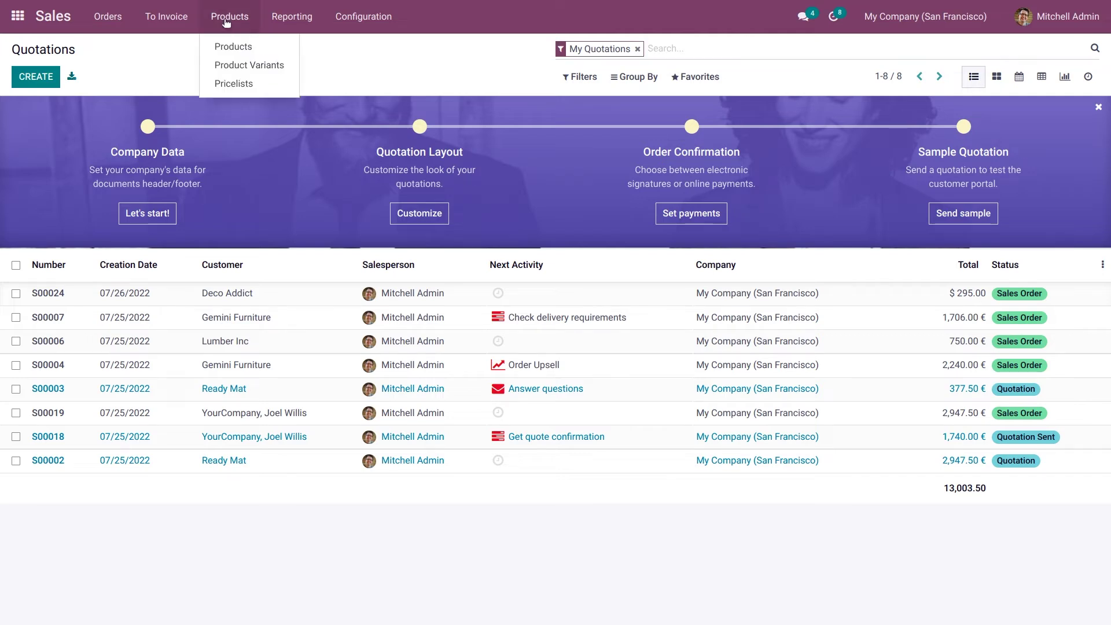
click(221, 84)
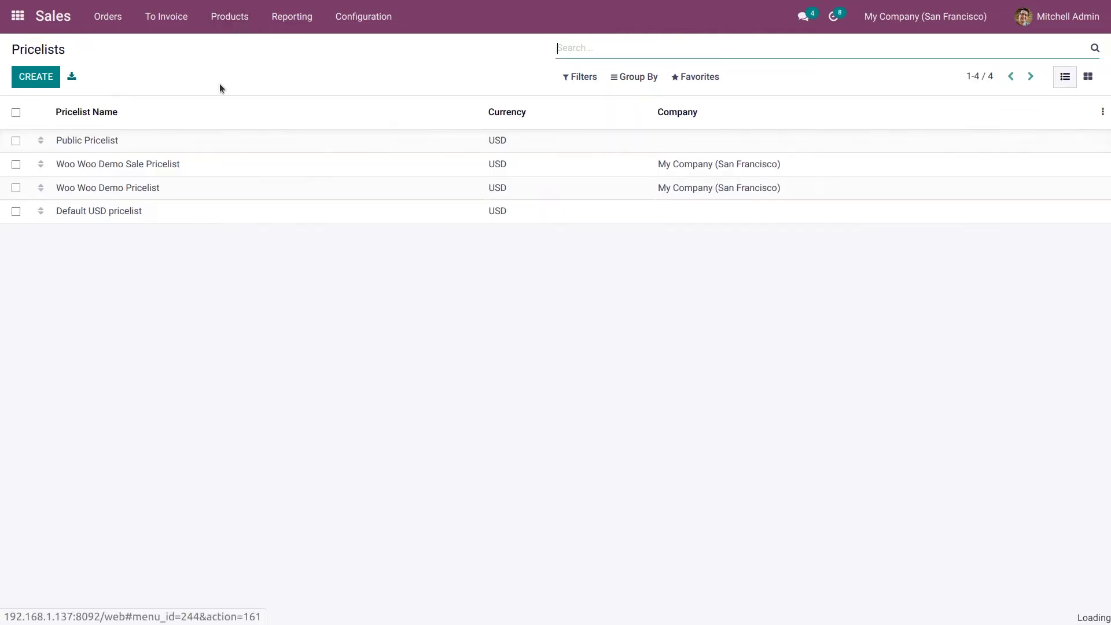
click(110, 192)
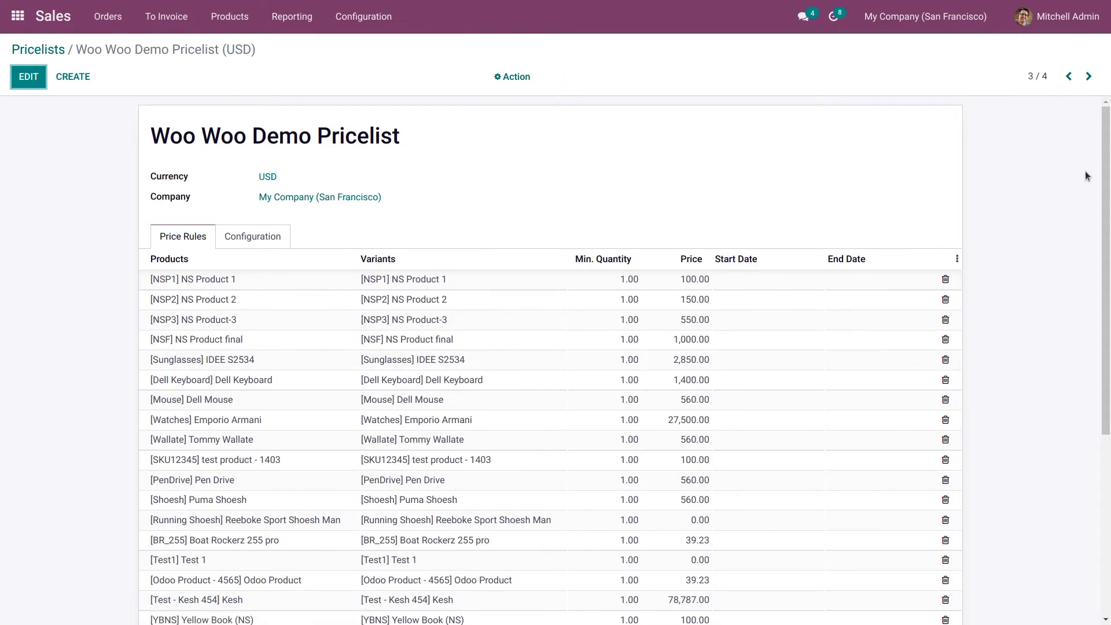
drag(1108, 161, 1107, 341)
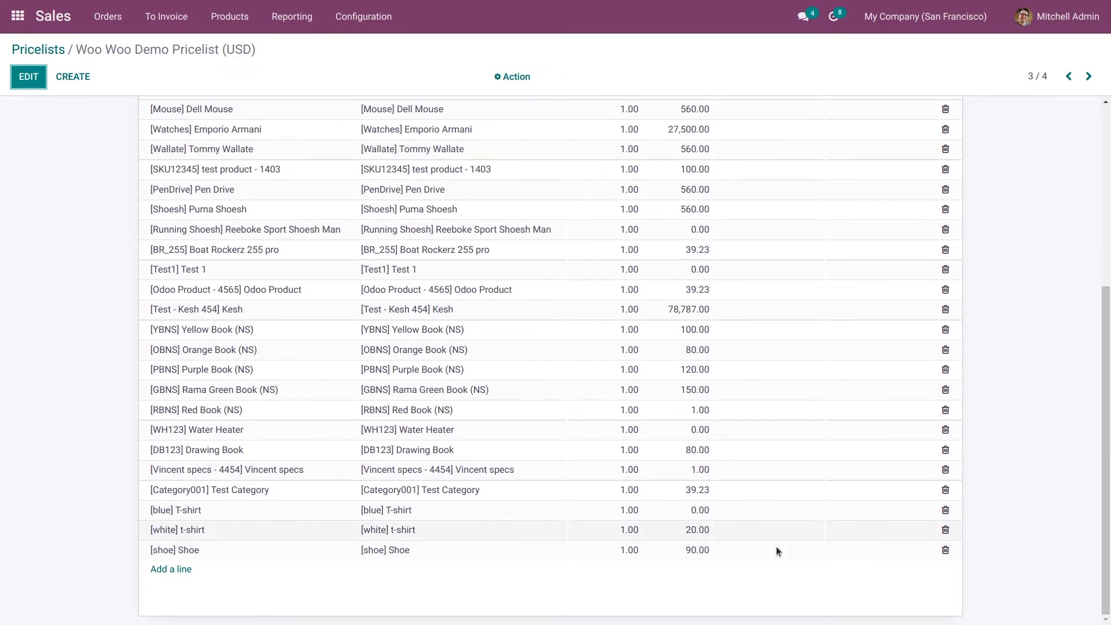
click(688, 550)
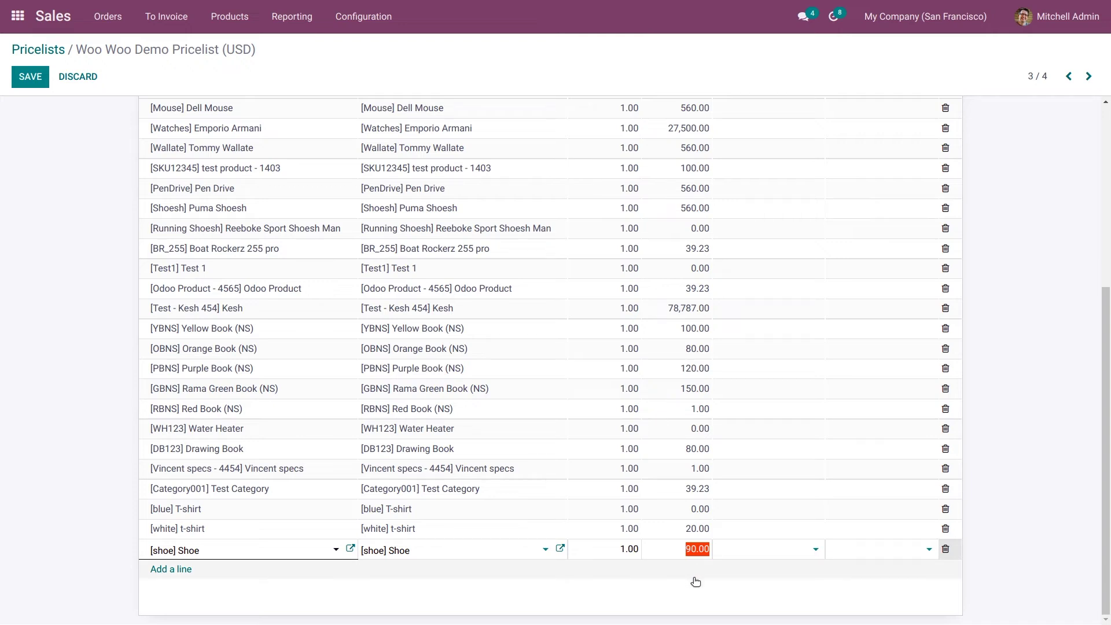
text(100)
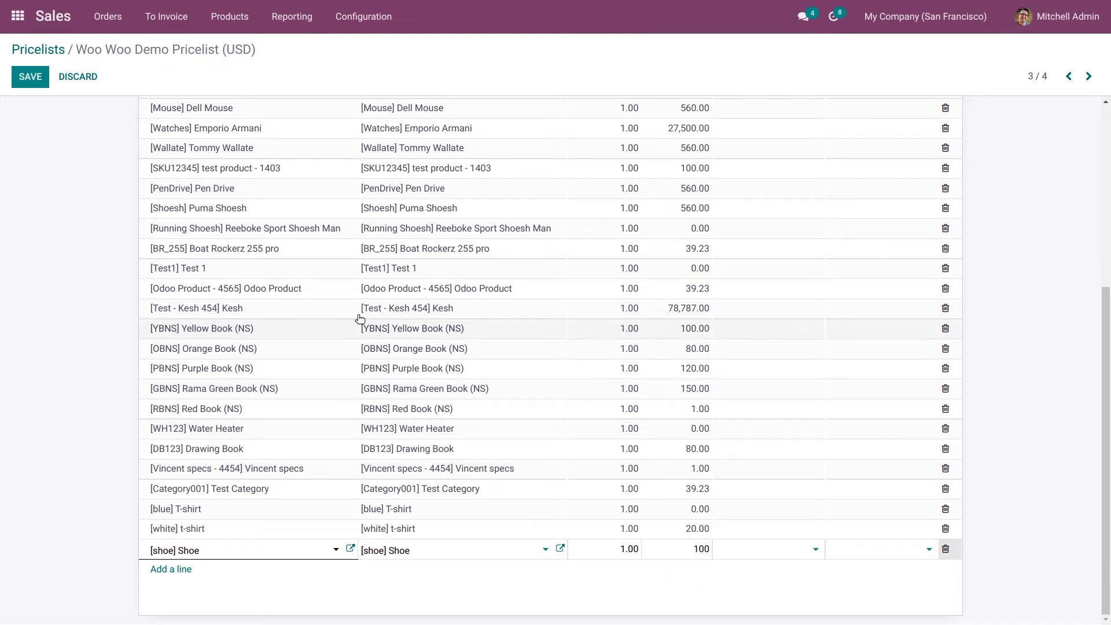
click(32, 77)
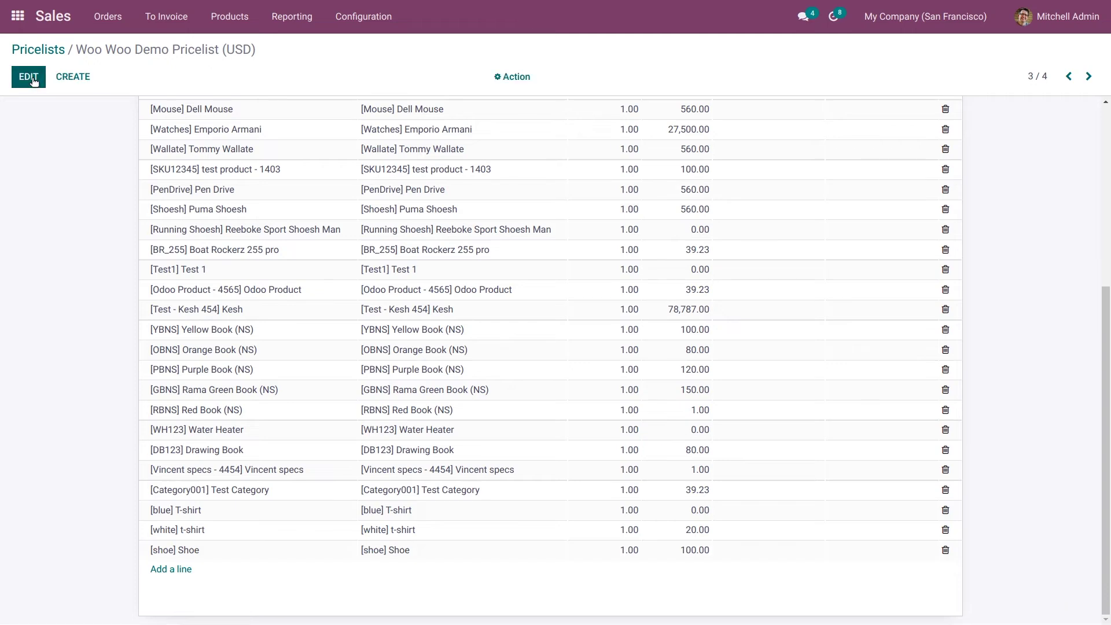
click(45, 48)
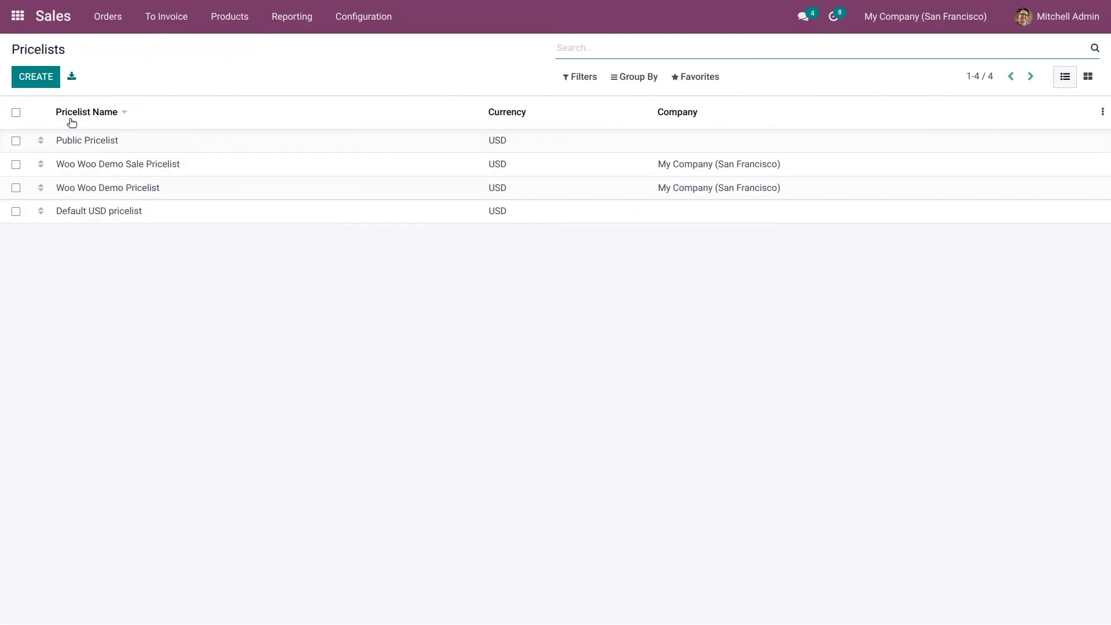
- Set the [shoe] Shoe price in Woo Woo Demo Sale Pricelist to 80, save, and go home
click(120, 164)
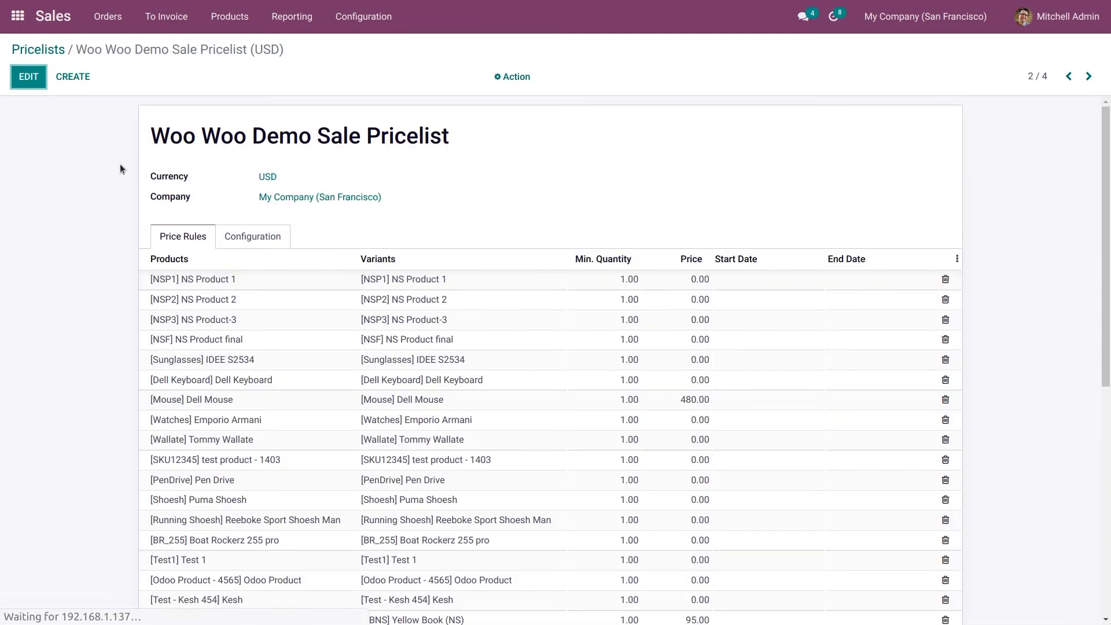
drag(1106, 234, 1110, 462)
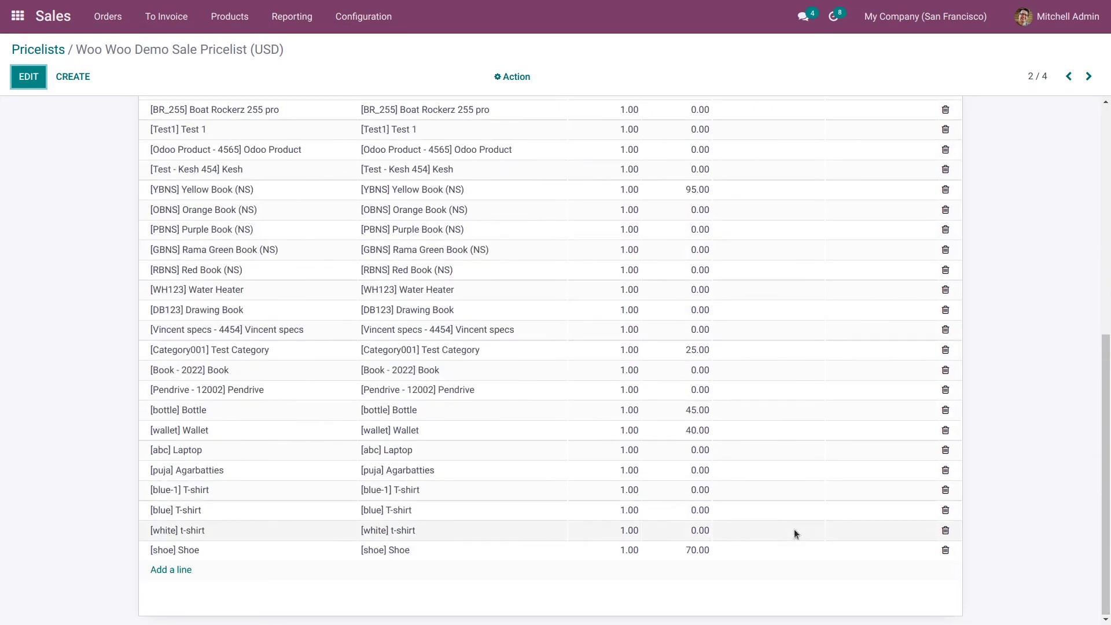
click(688, 551)
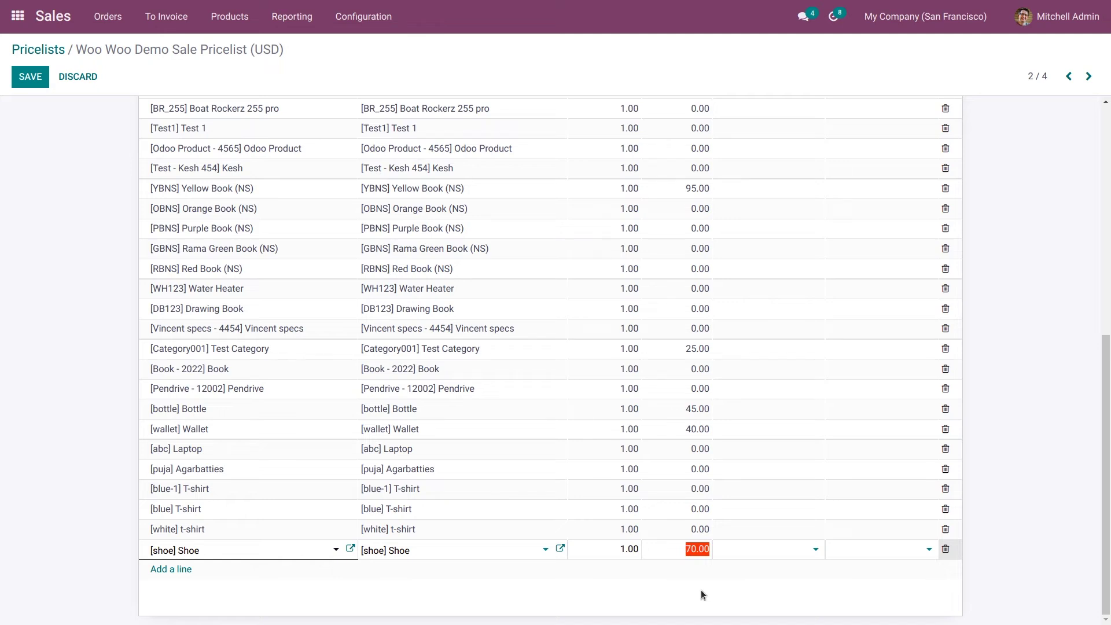
text(80)
click(15, 81)
click(18, 17)
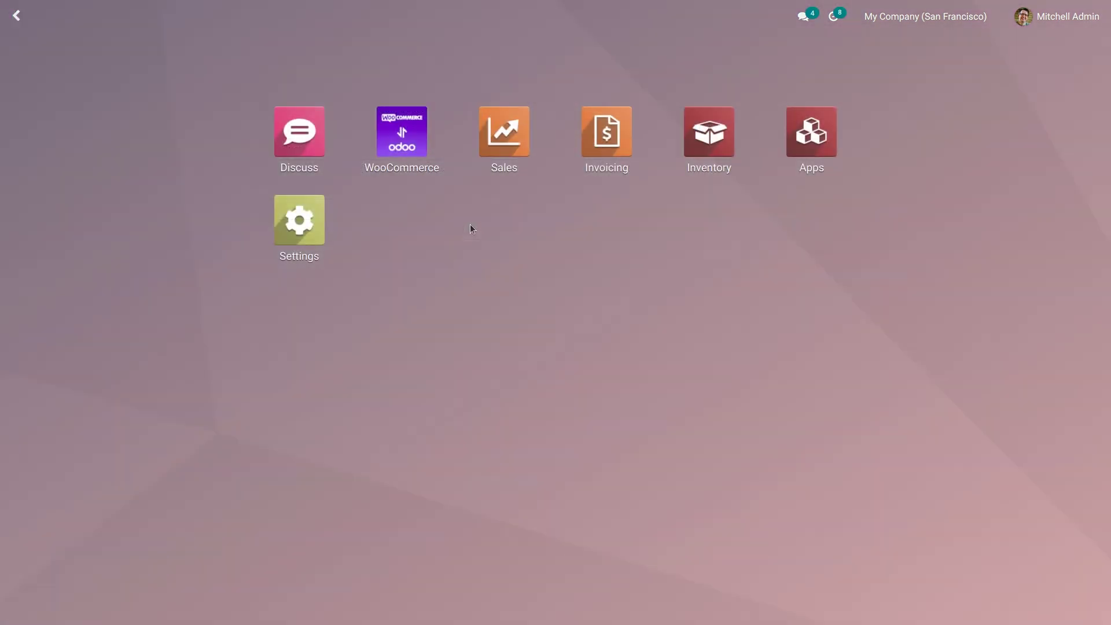
- Select the Shoe among WooCommerce products and start a product update with Update Price checked
click(412, 153)
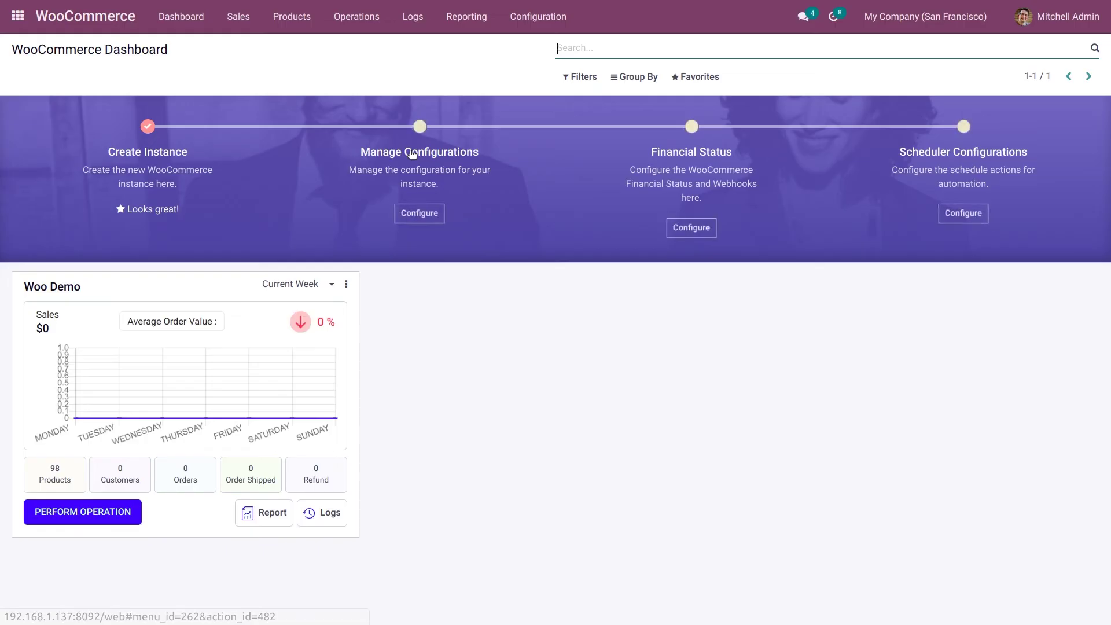
click(298, 24)
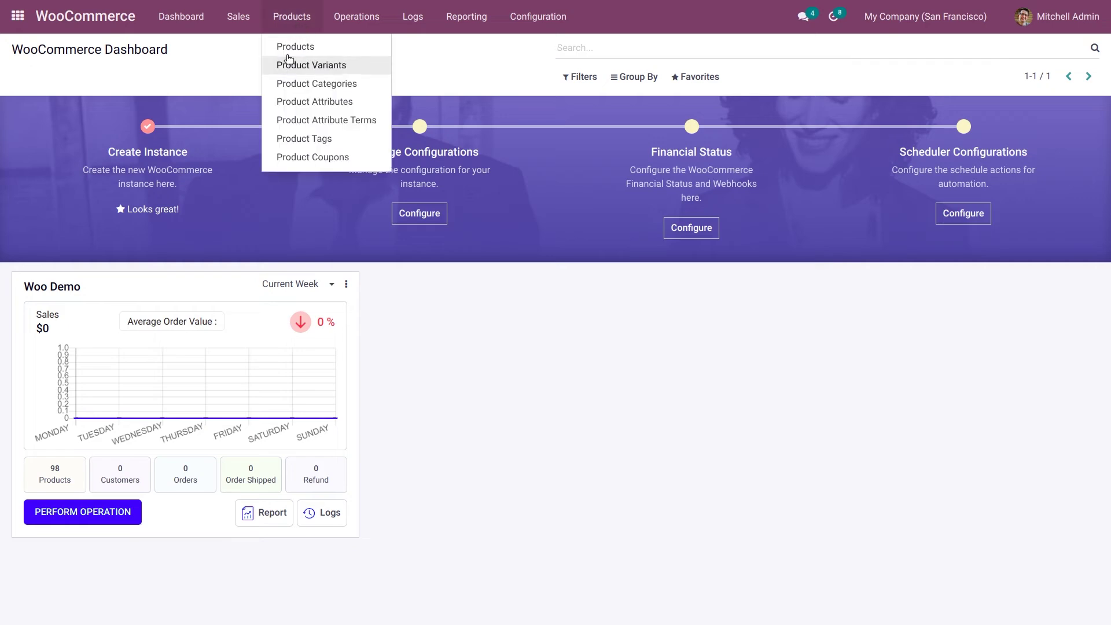
click(289, 48)
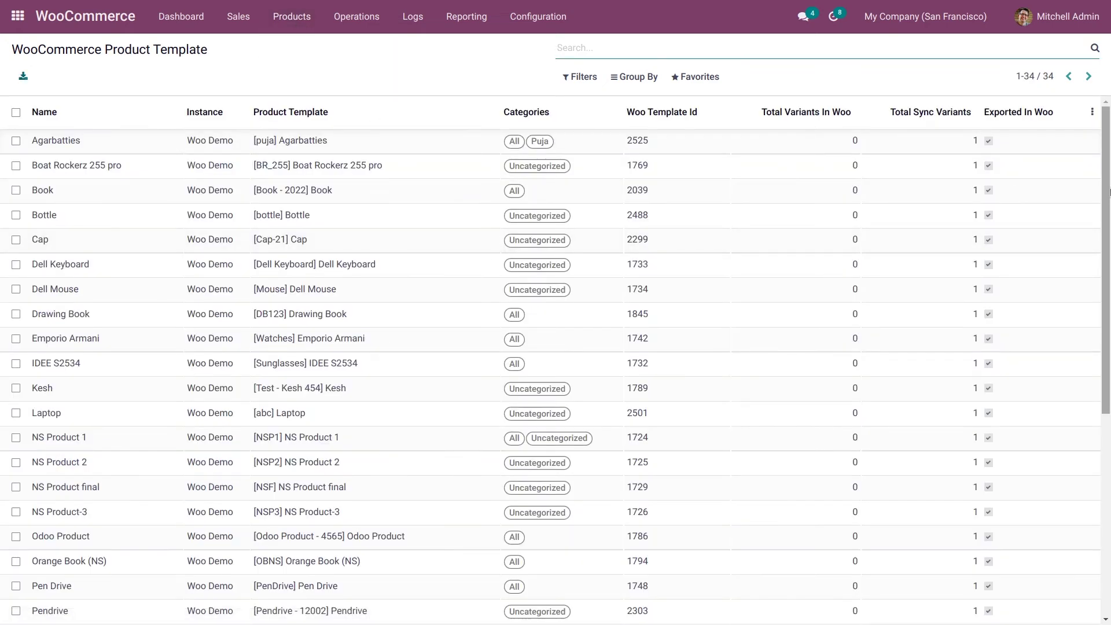
scroll(1109, 193, down, 6)
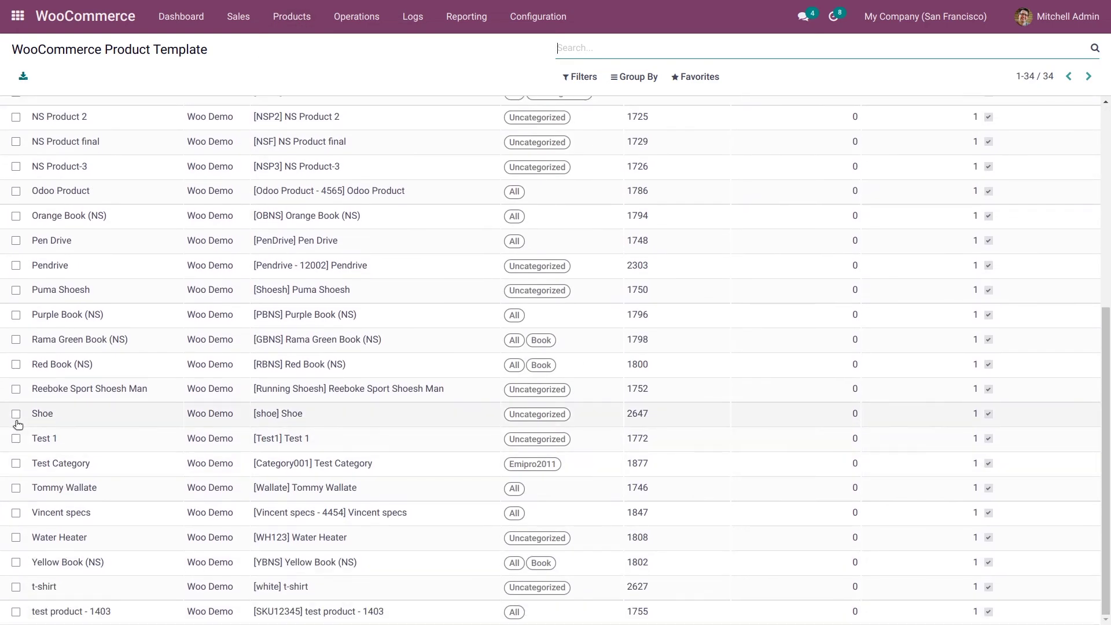
click(16, 414)
click(77, 79)
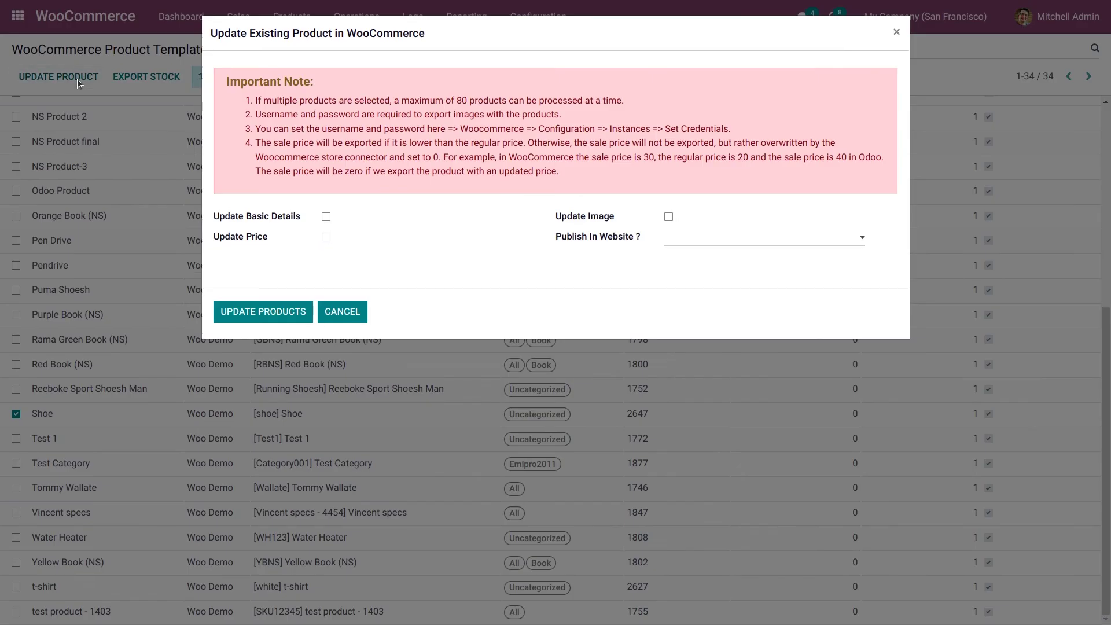
click(326, 237)
- Export the update and confirm the WordPress Shoe shows regular price 100.0 and sale price 80.0
click(293, 310)
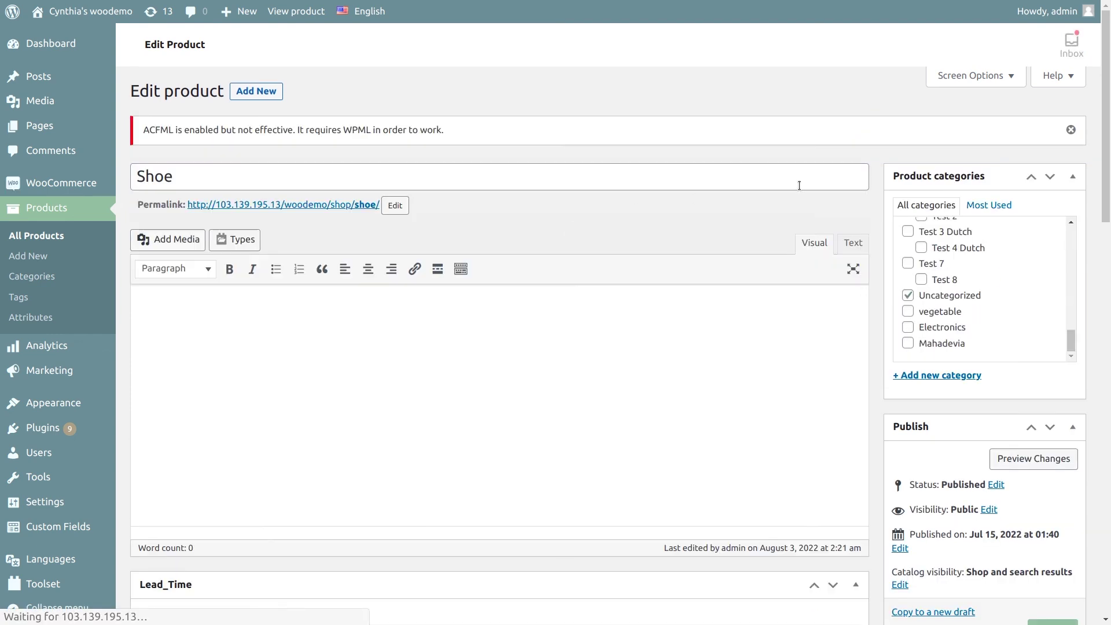
drag(1108, 169, 1104, 480)
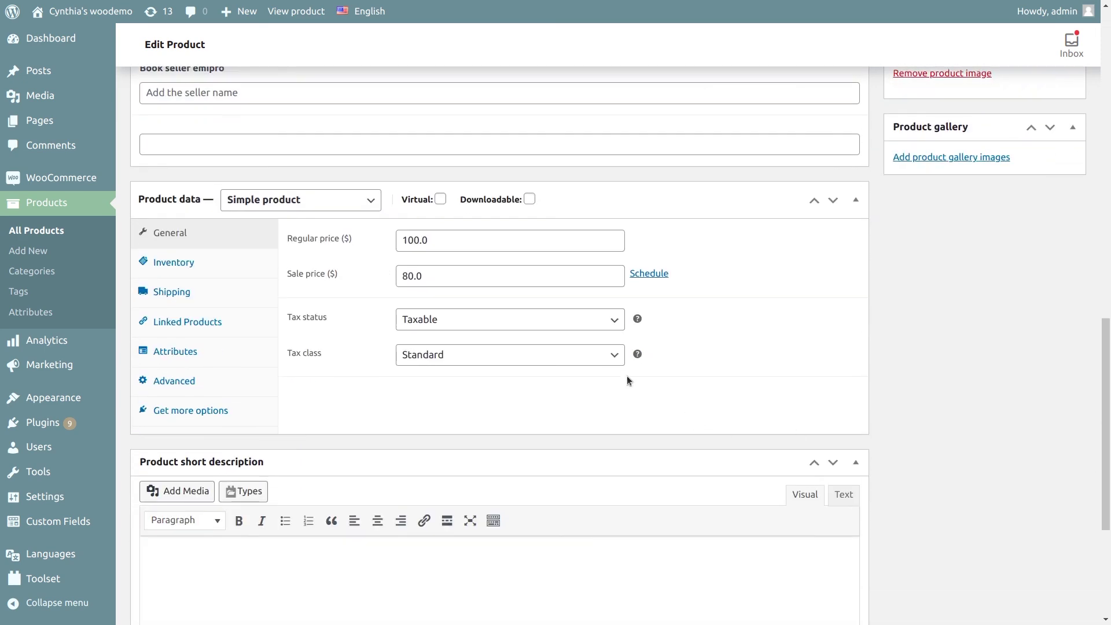